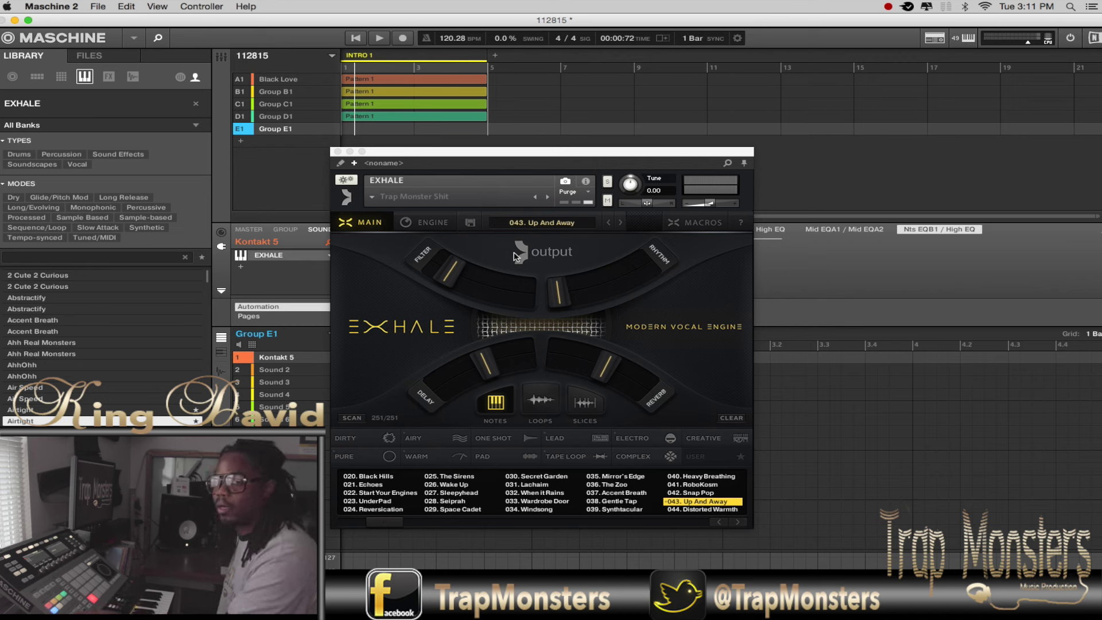
Step: Play back the intro pattern to listen to it, and stop playback
key("space")
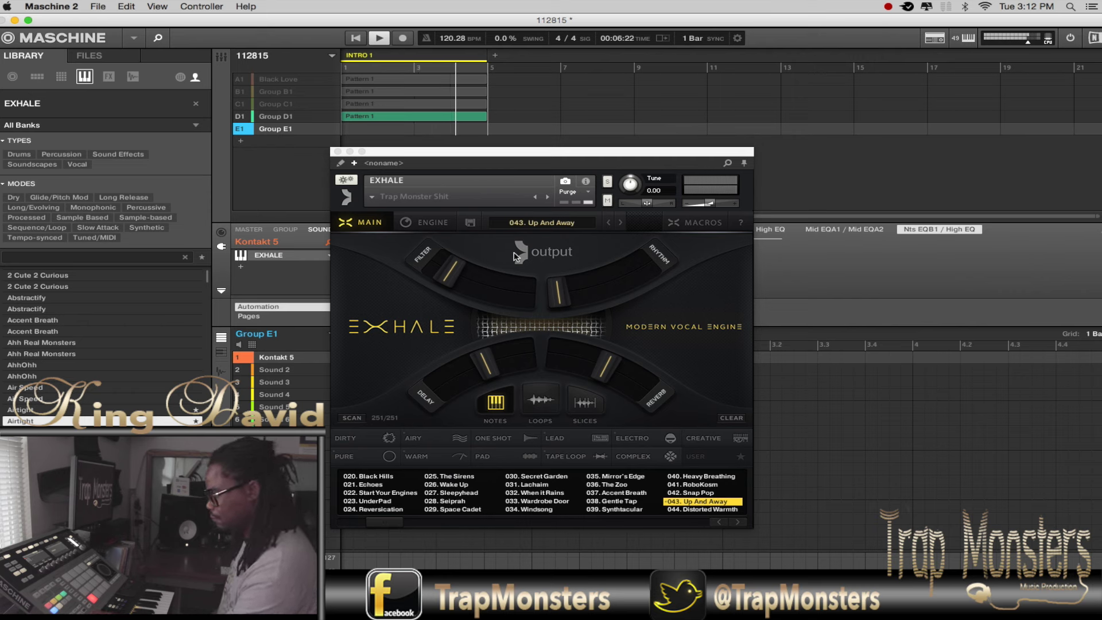
key("space")
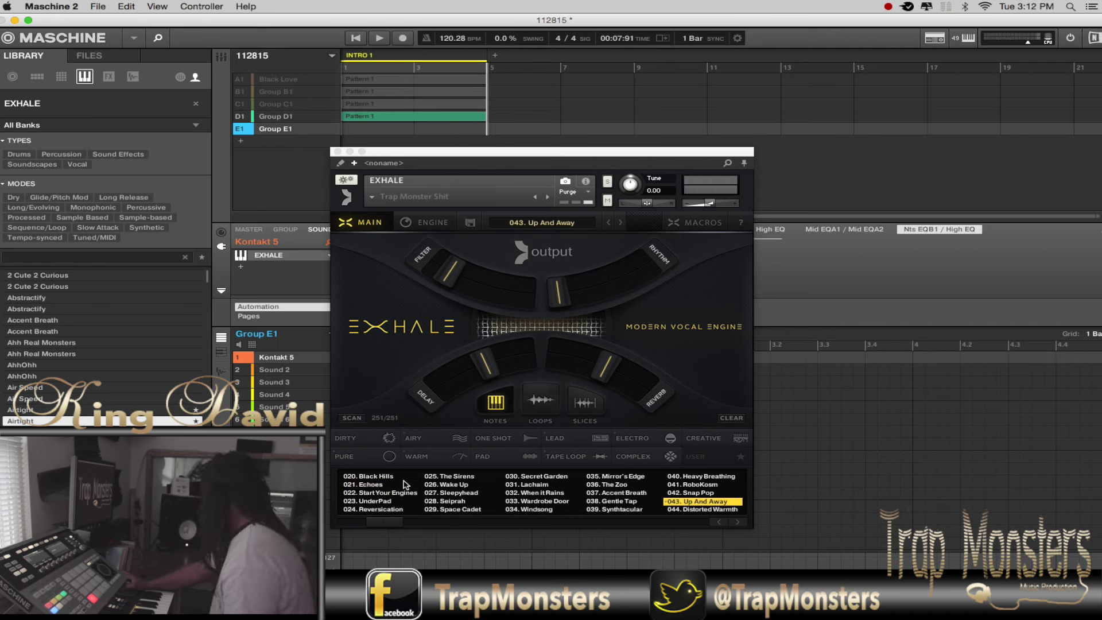
Step: Set the rhythm wave in the Exhale engine to the fourth shape in the first row of the Medium wave shapes
left_click(439, 226)
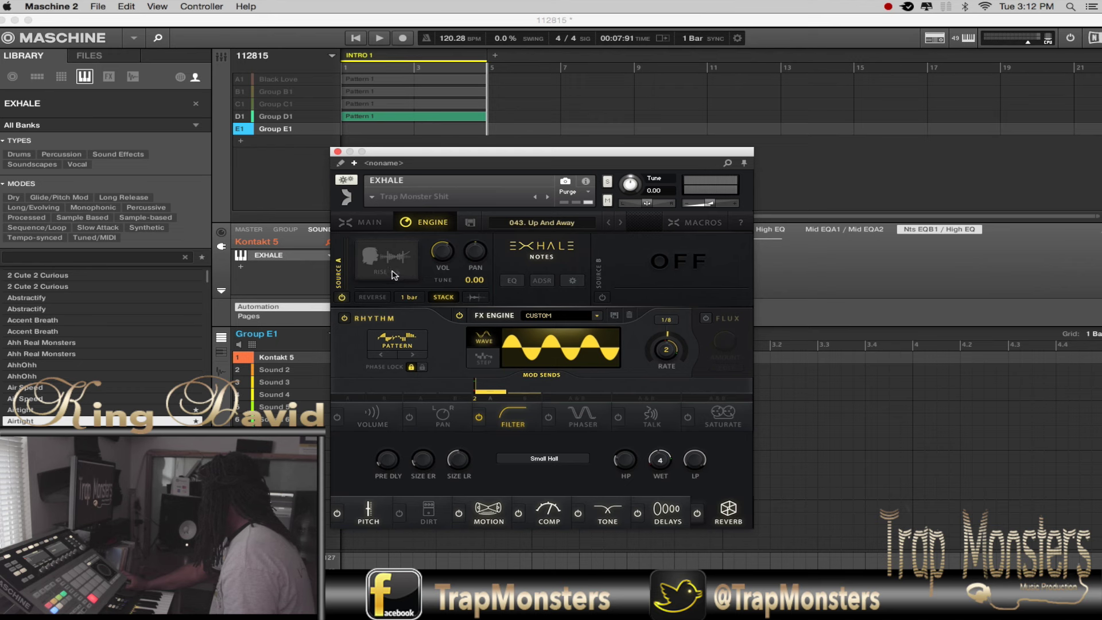
left_click(397, 339)
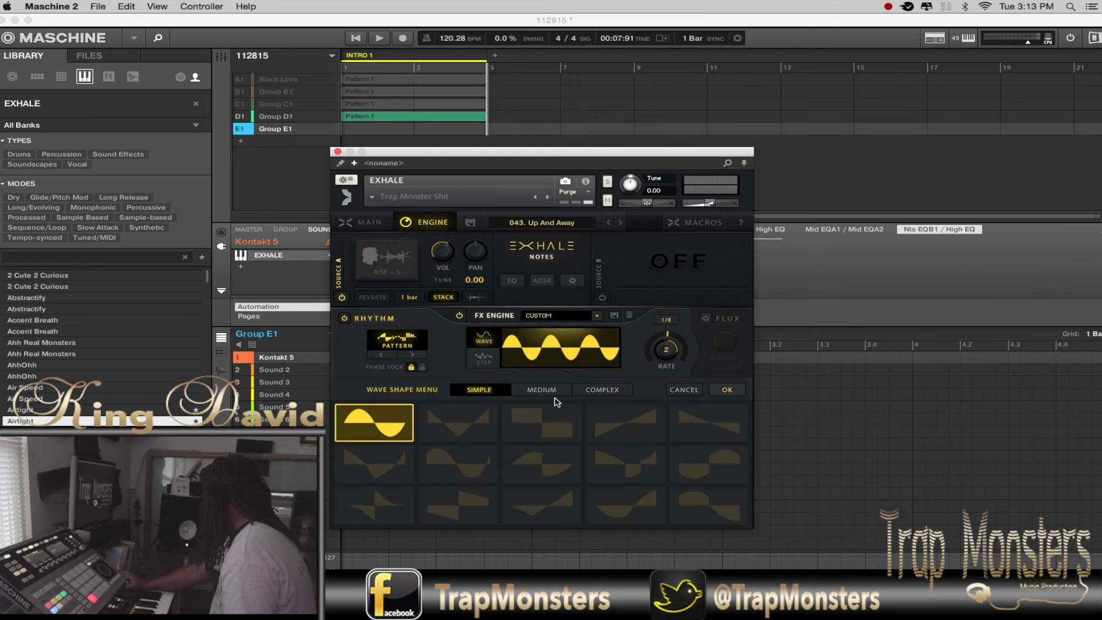
left_click(542, 391)
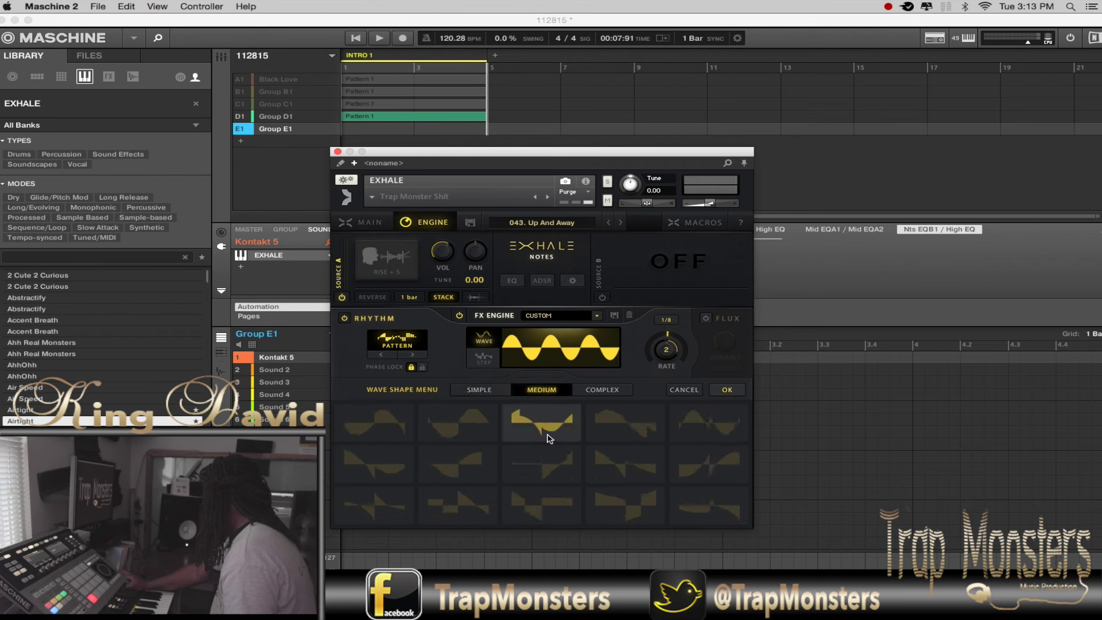
left_click(612, 430)
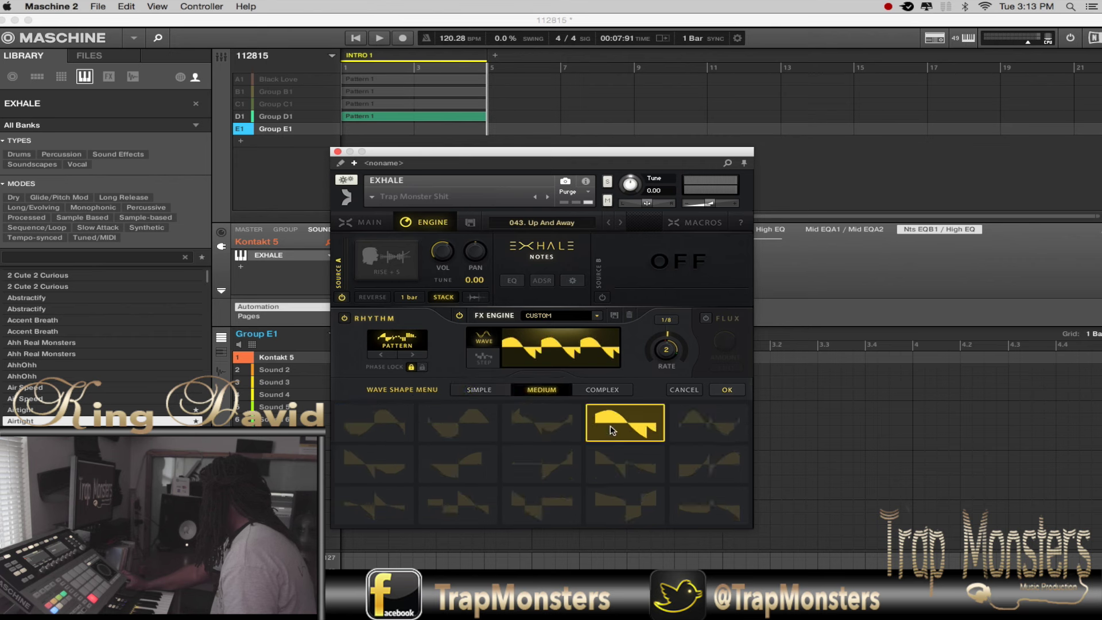
left_click(728, 390)
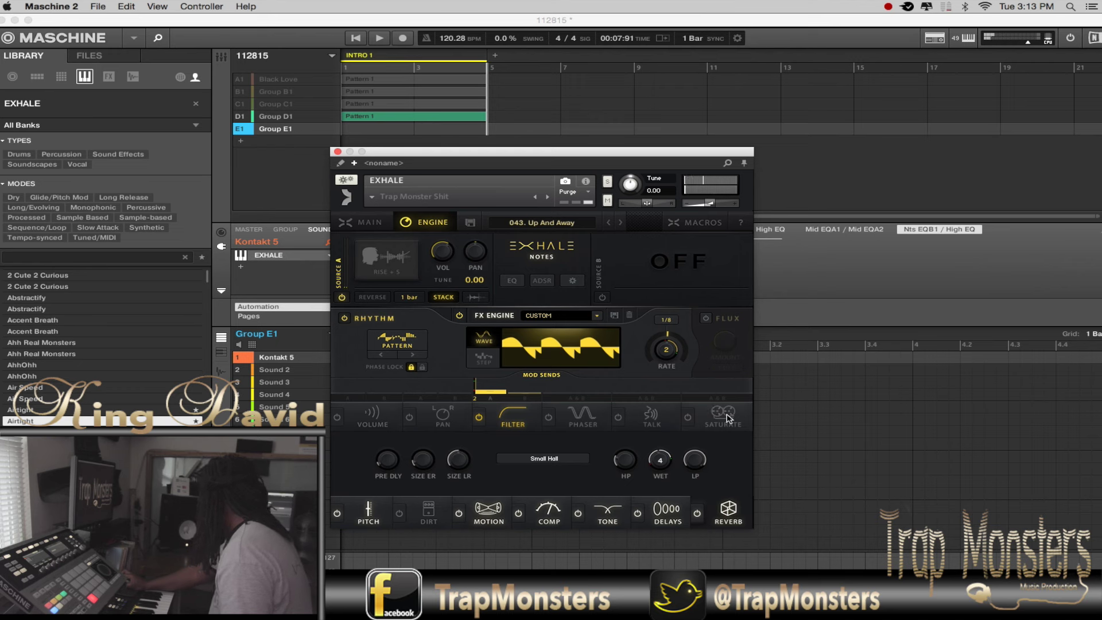
Step: Turn on the Saturate modulation and raise its saturation amount slightly
left_click(686, 418)
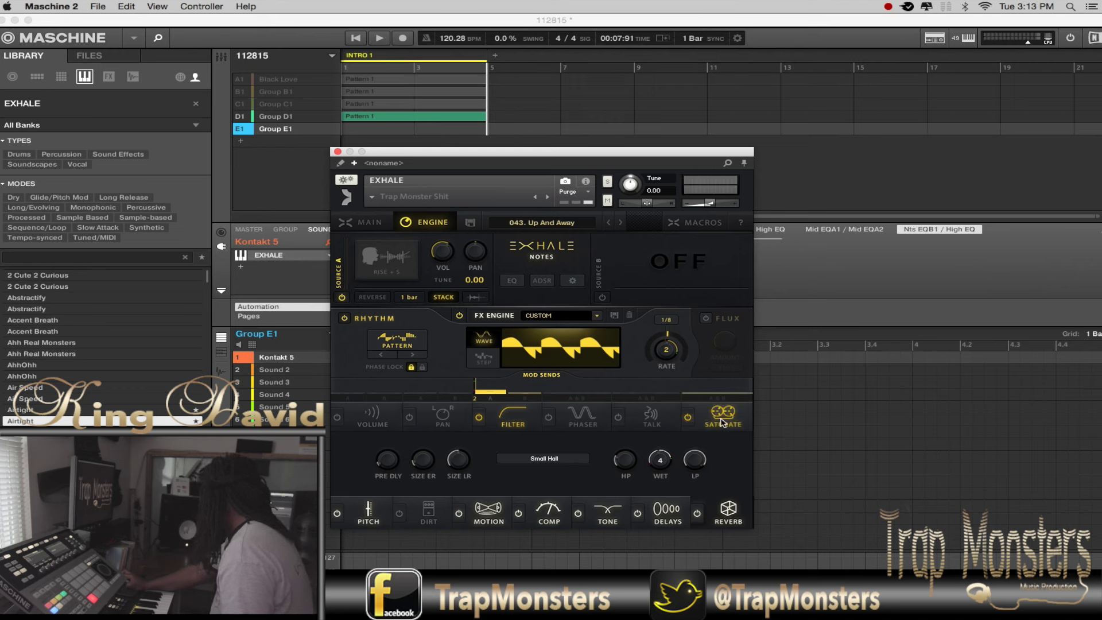
left_click(723, 422)
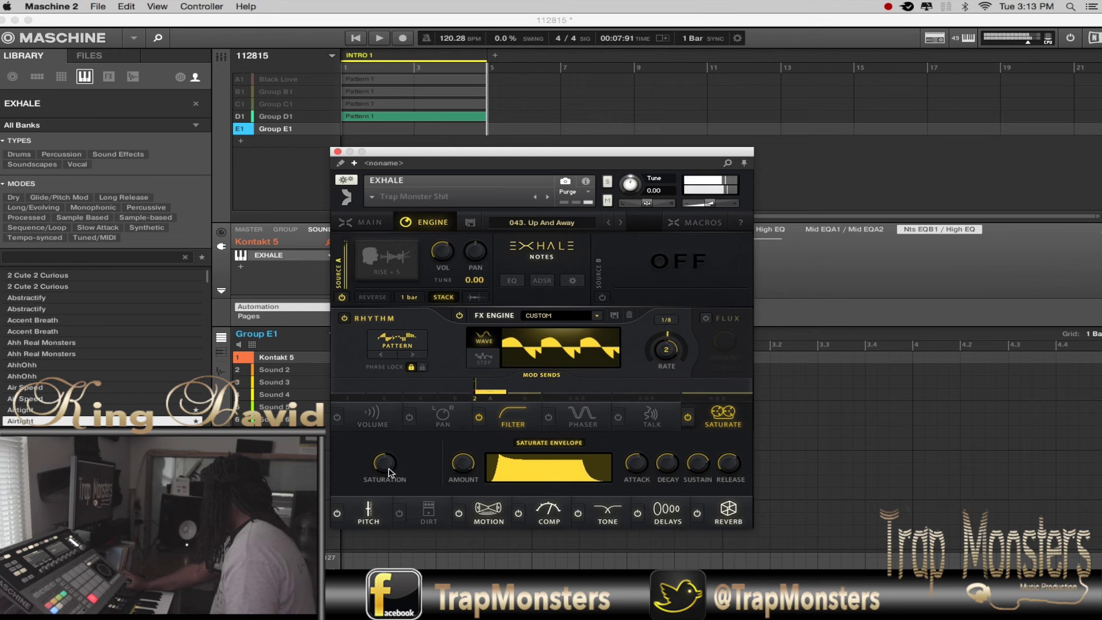
mouse_move(459, 475)
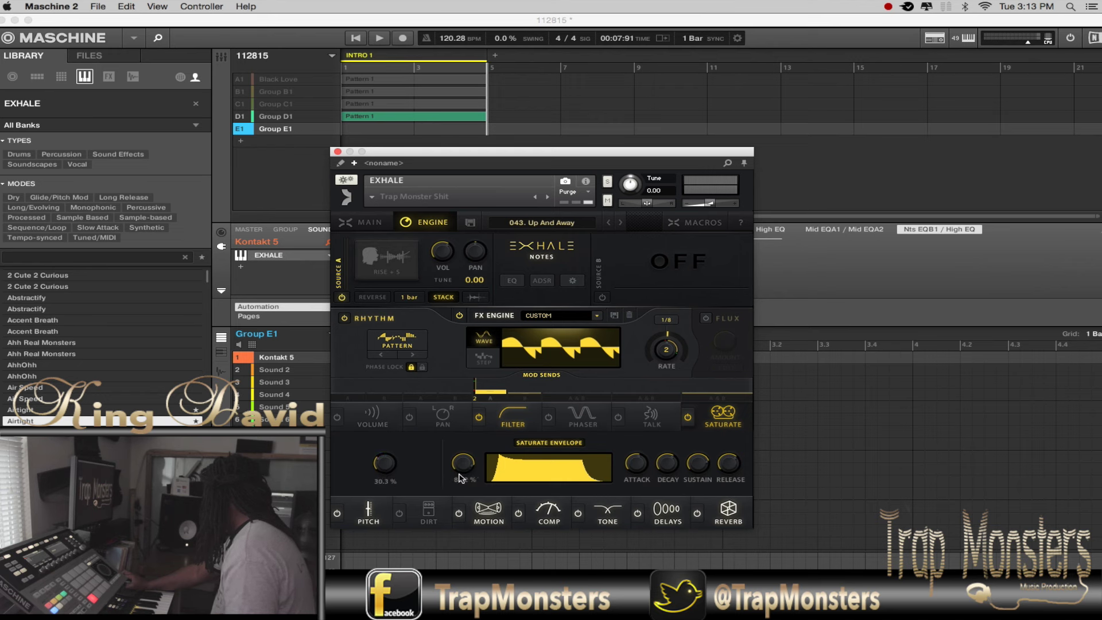
left_click_drag(390, 470, 388, 459)
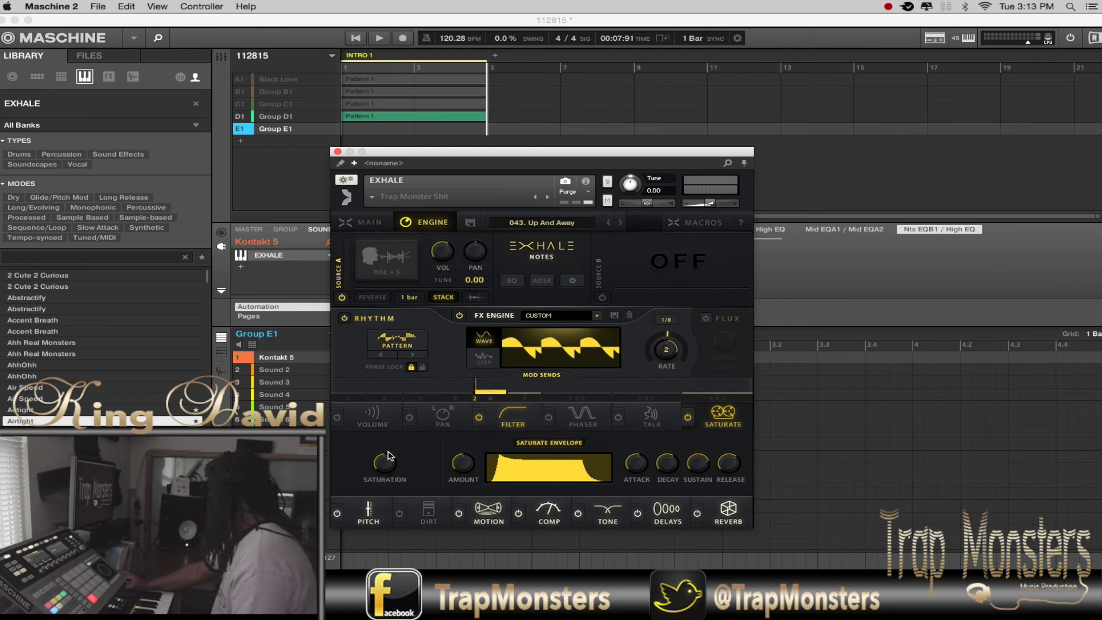
mouse_move(388, 457)
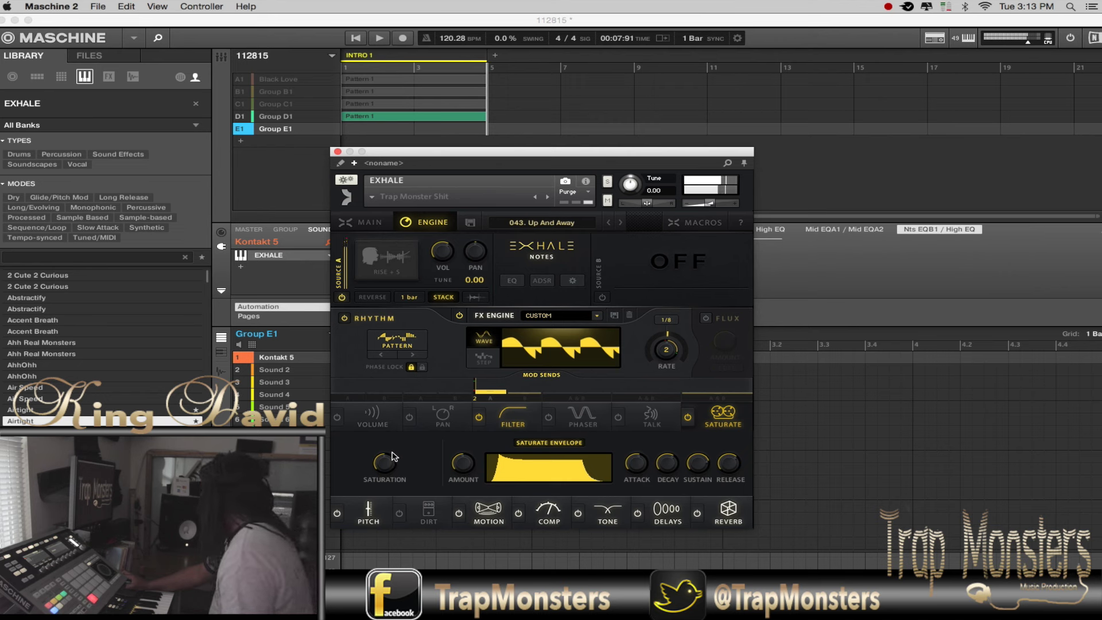
Step: Turn on Source B and load the Closing Air sound from the Tape 1 sources
left_click(601, 297)
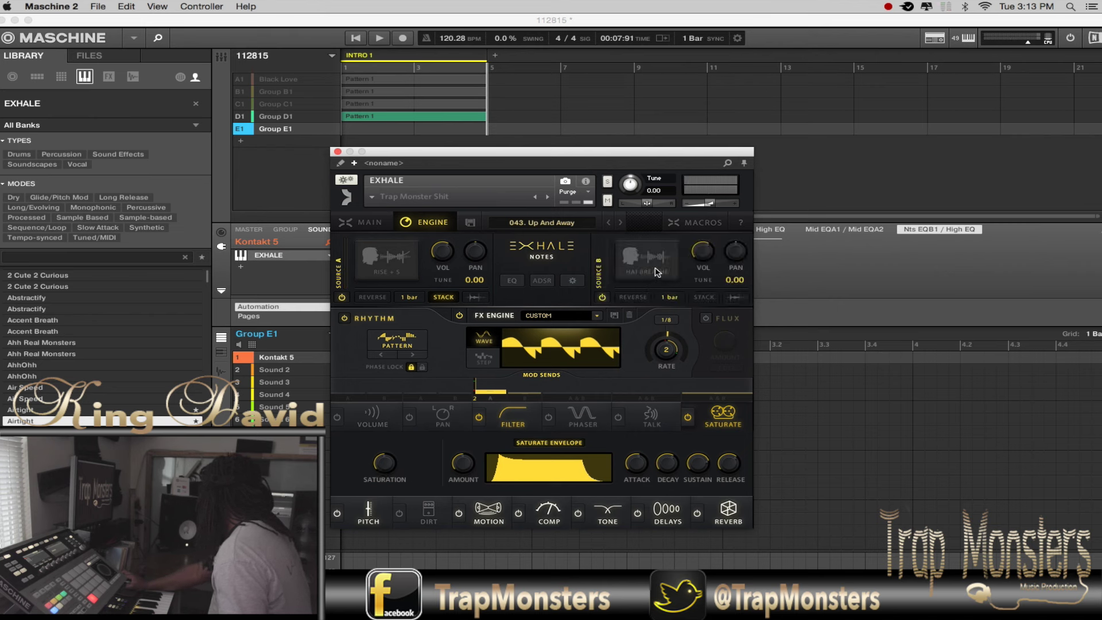
left_click(658, 272)
left_click(628, 354)
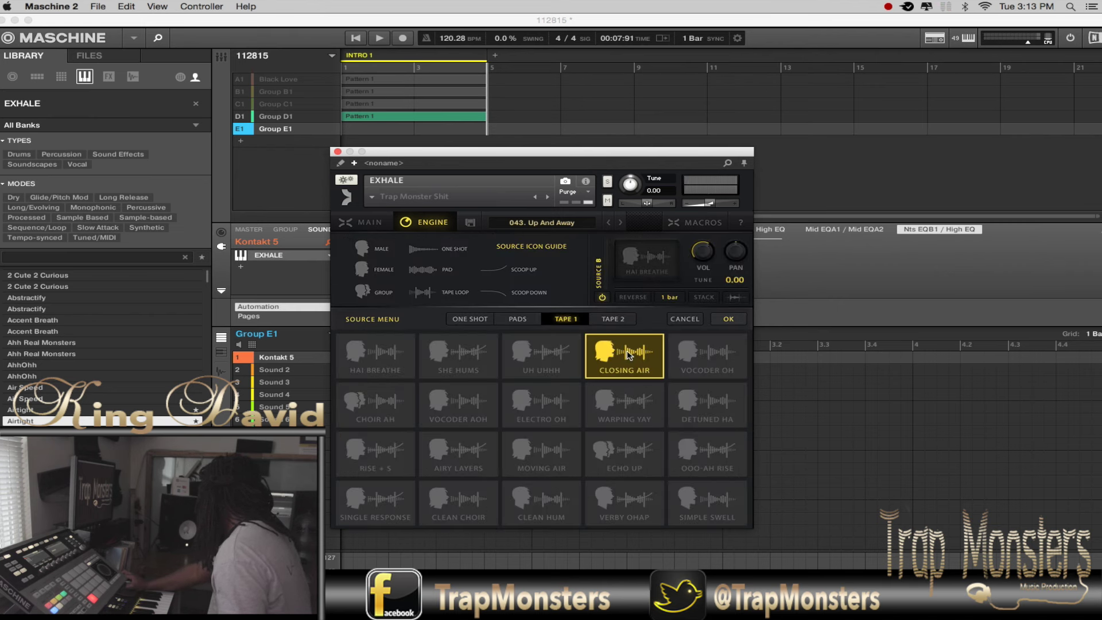
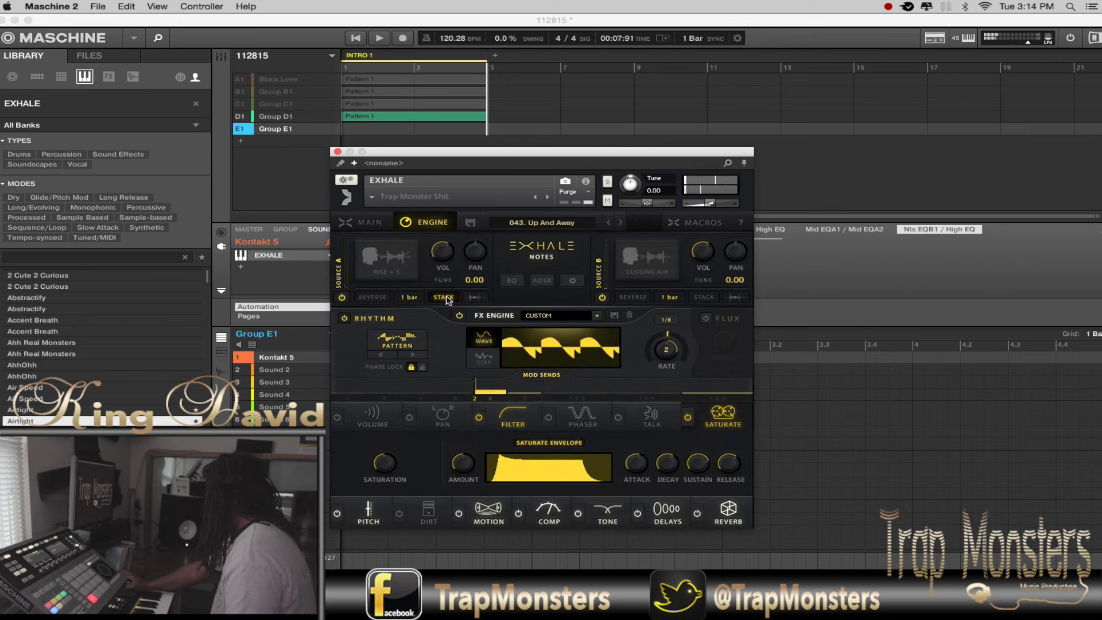
Step: Audition Source B alone with Source A temporarily switched off, lowering Source B's volume
left_click(342, 299)
left_click(343, 299)
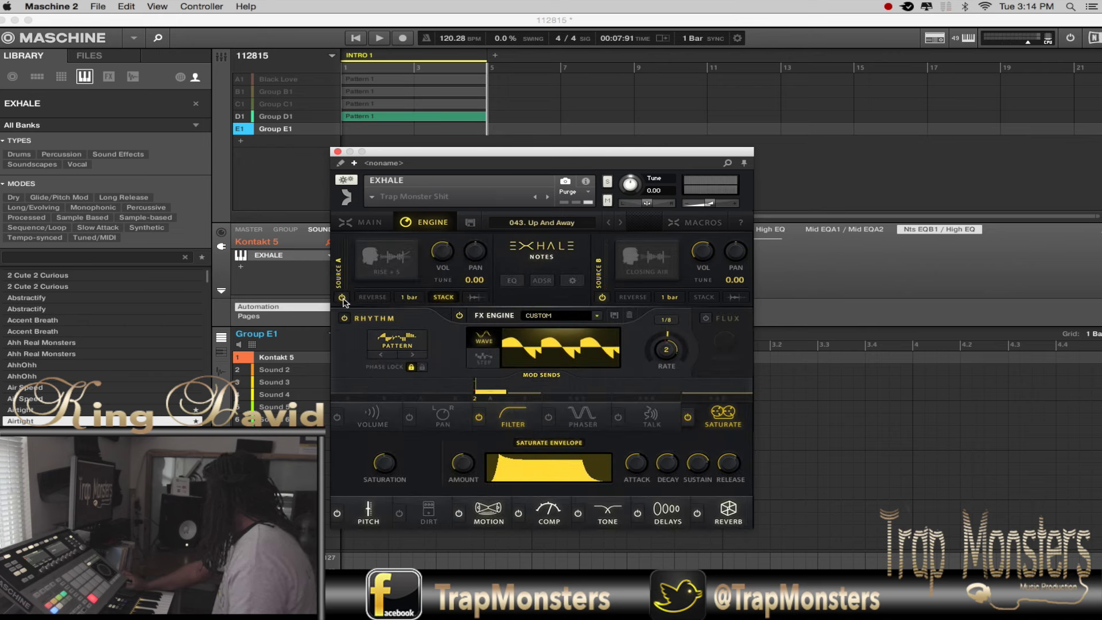
left_click(342, 298)
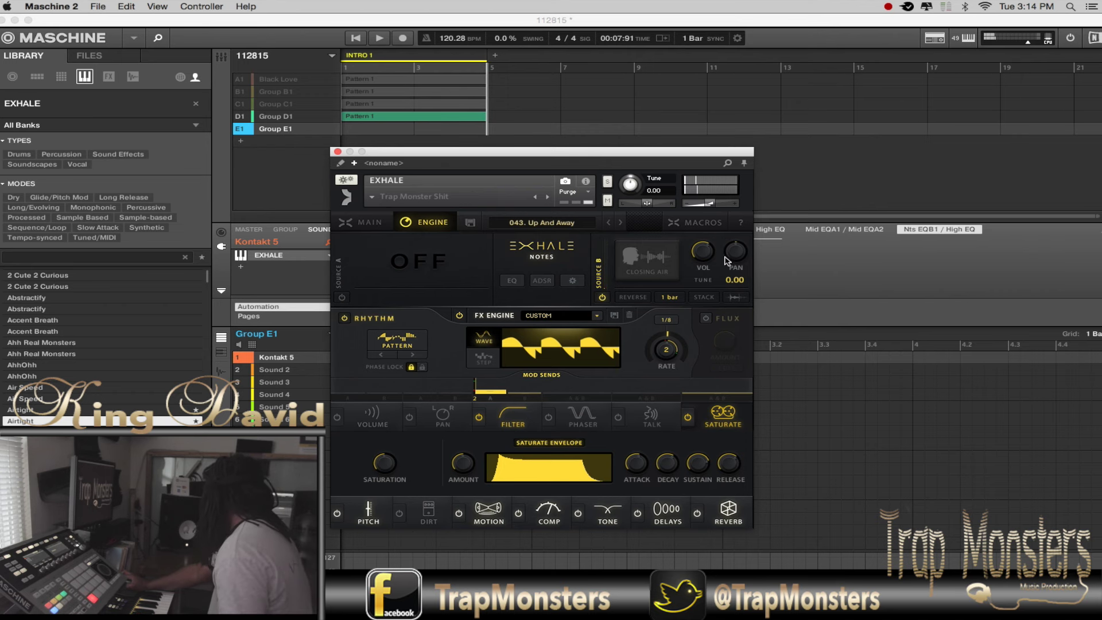
mouse_move(703, 267)
left_click_drag(703, 266, 703, 275)
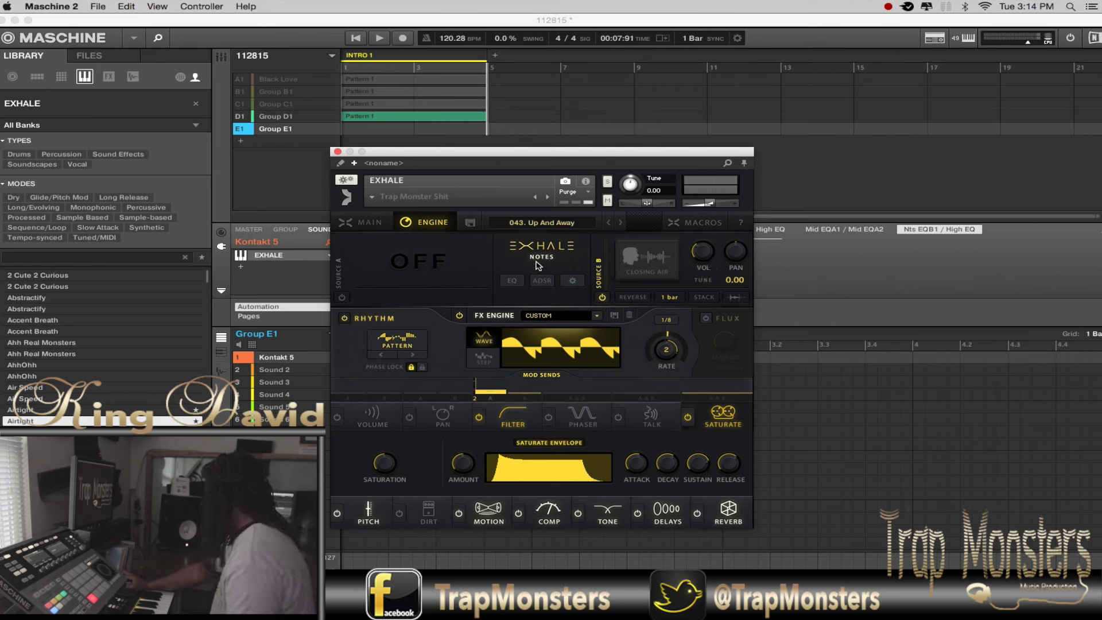
left_click(343, 298)
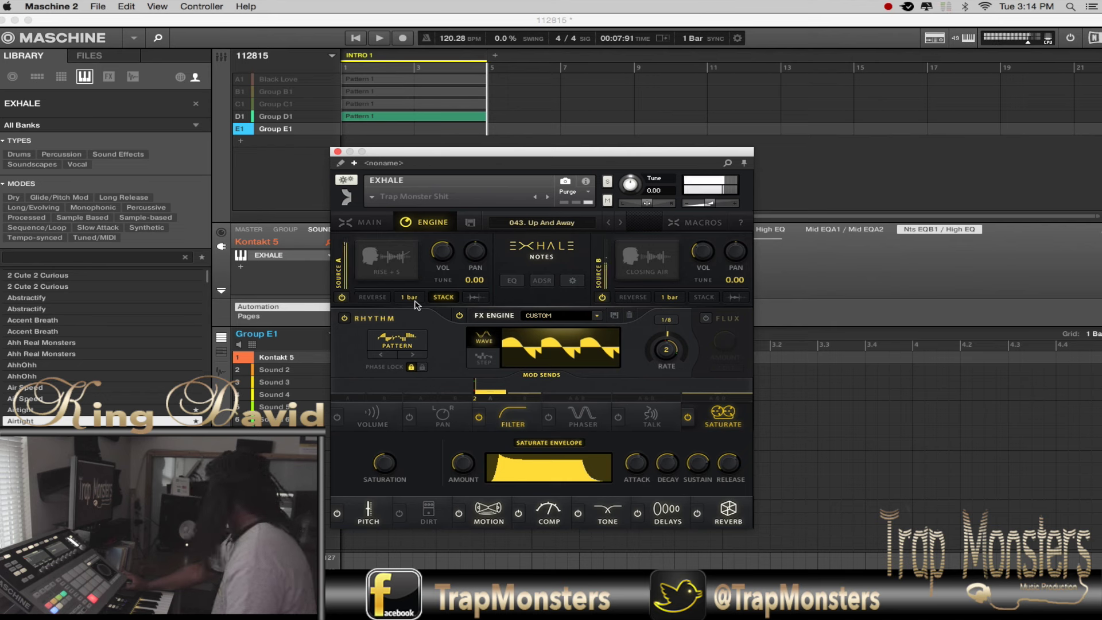
Step: Readjust Source B's volume to about -5.8 dB to balance it against Source A
mouse_move(700, 256)
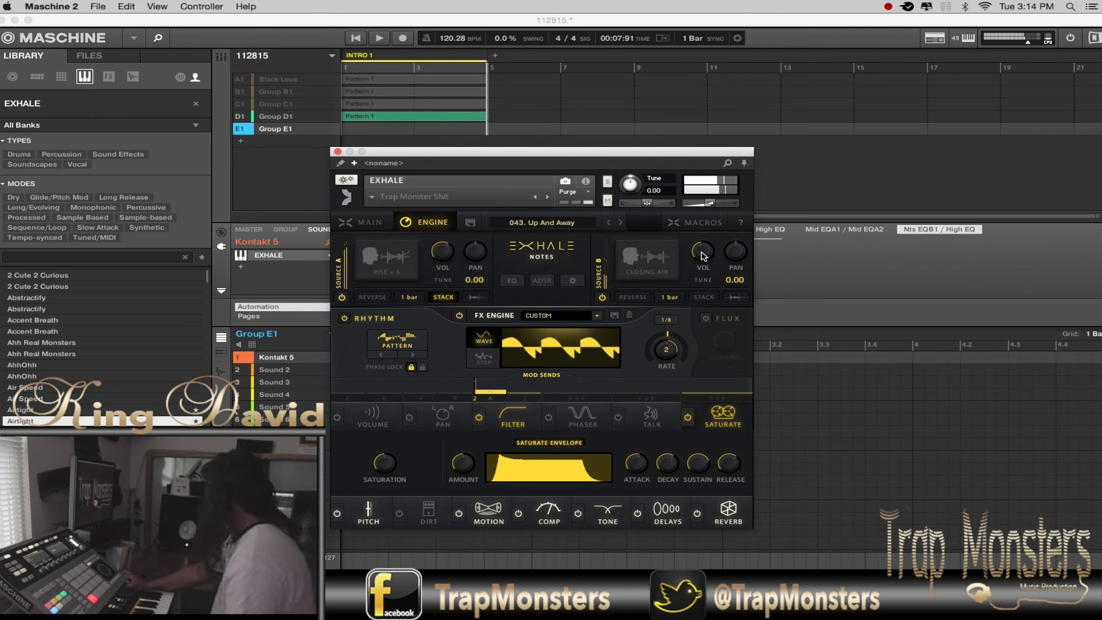
left_click_drag(703, 256, 706, 253)
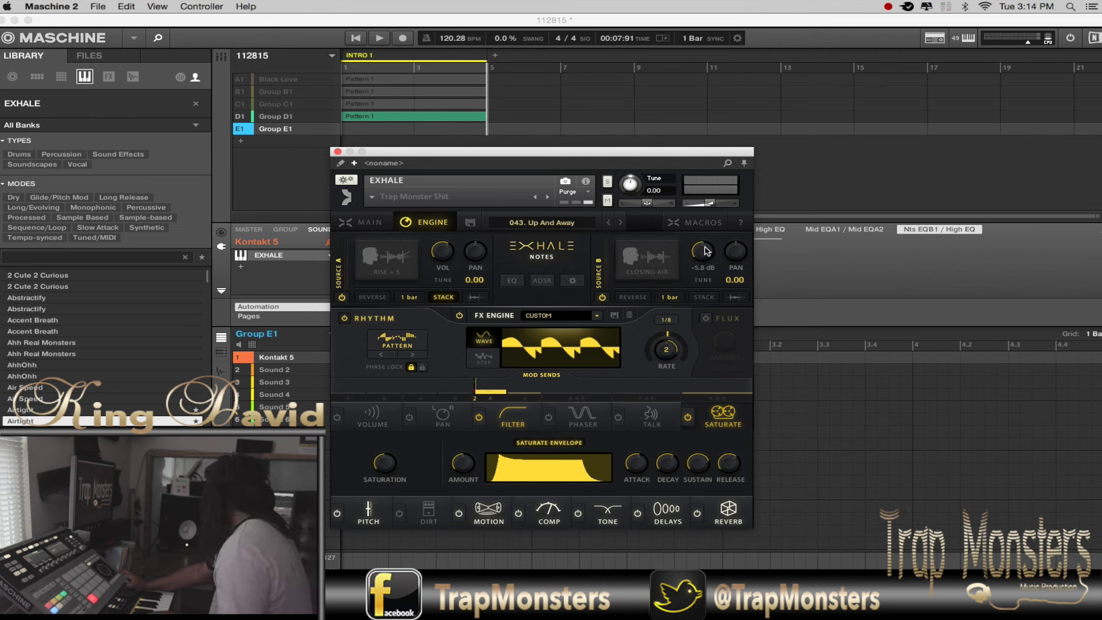
mouse_move(445, 260)
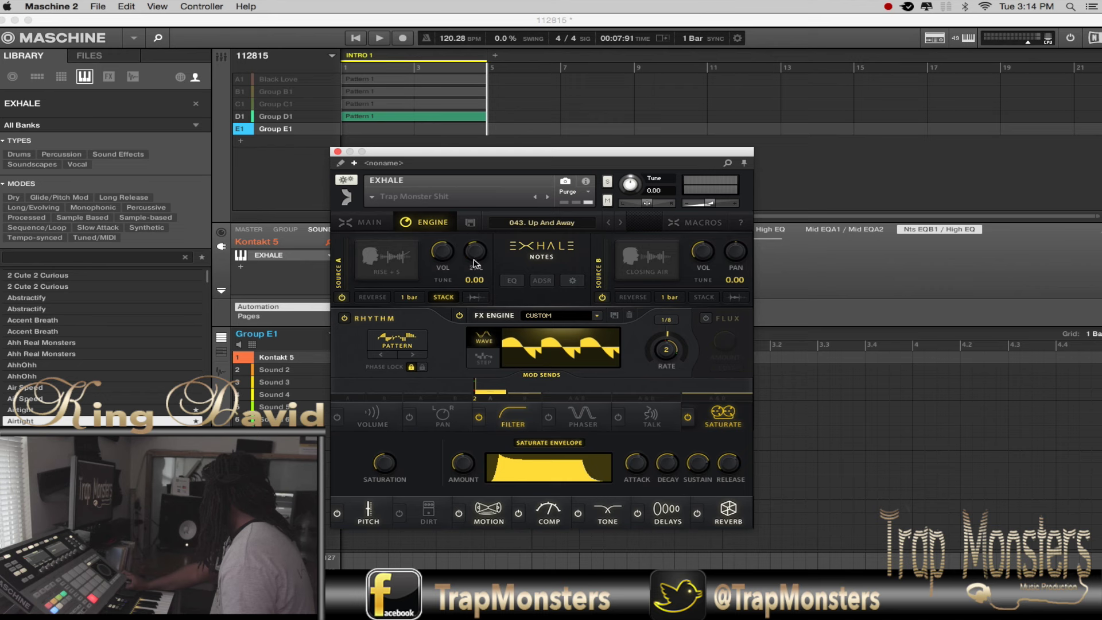
mouse_move(730, 251)
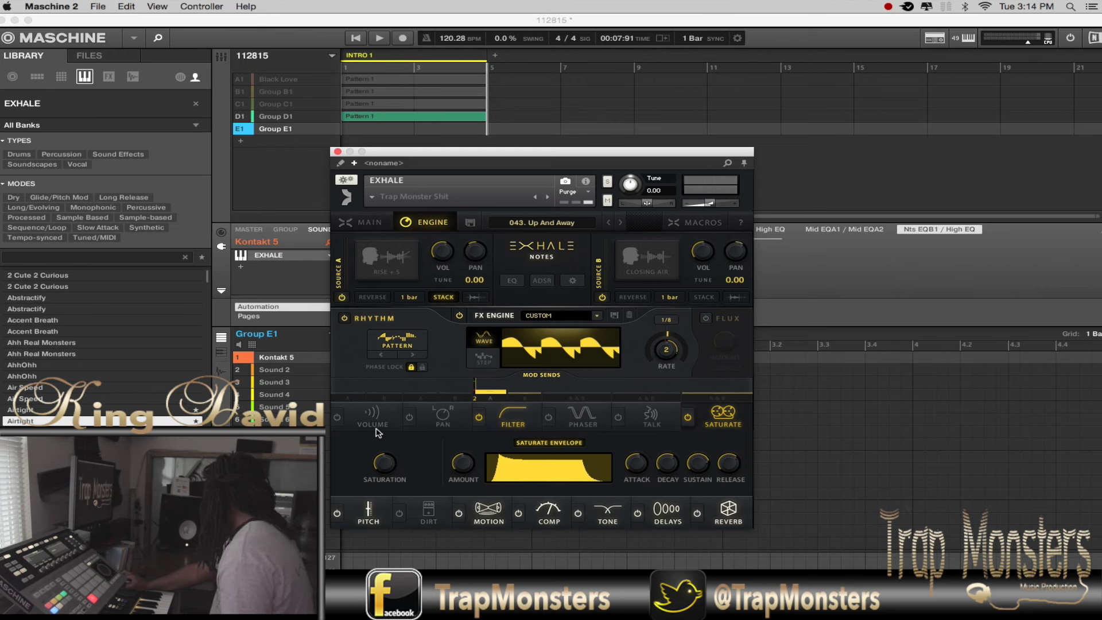
Step: Turn on the Pan modulation and raise the spread between Source A and Source B
left_click(451, 419)
left_click(409, 417)
mouse_move(539, 468)
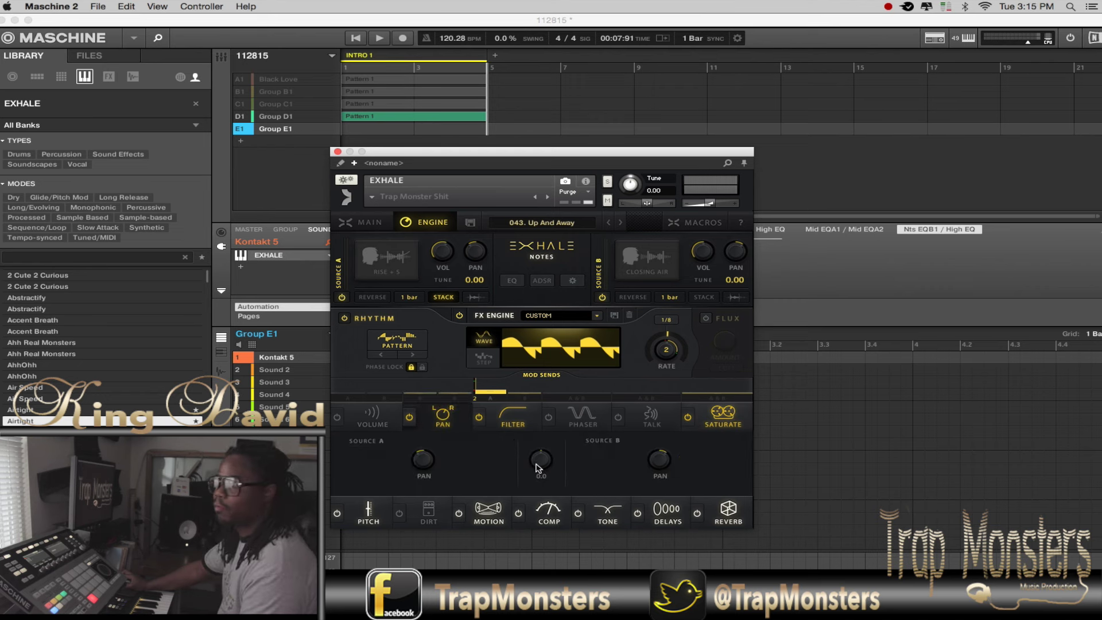
left_click_drag(538, 468, 541, 448)
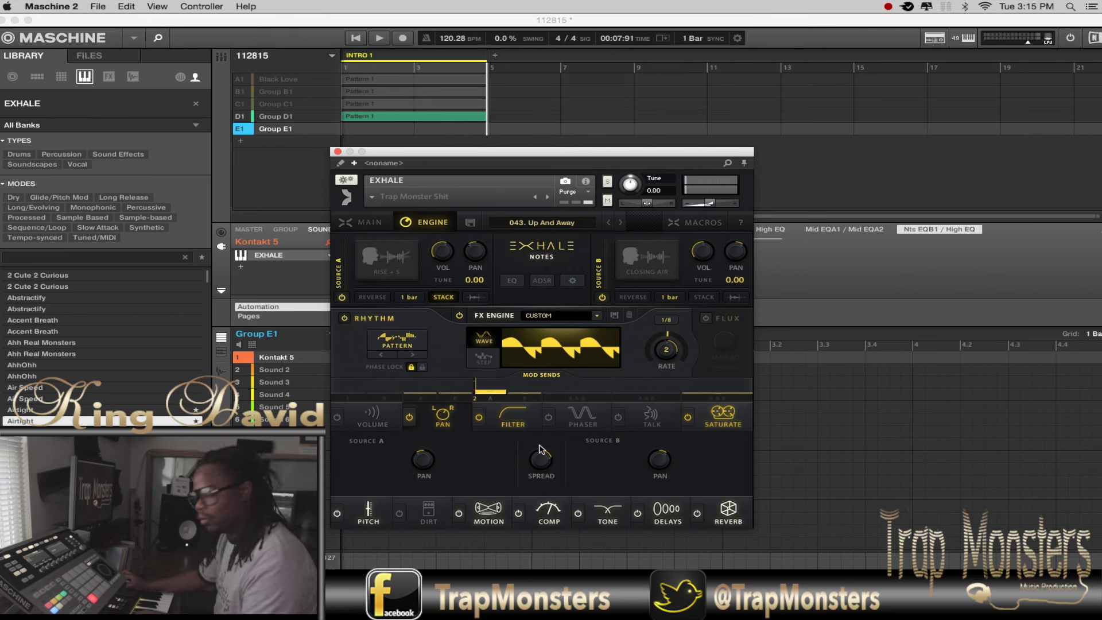
Step: Turn on the Phaser modulation and adjust its frequency and peak
left_click(597, 421)
left_click(548, 419)
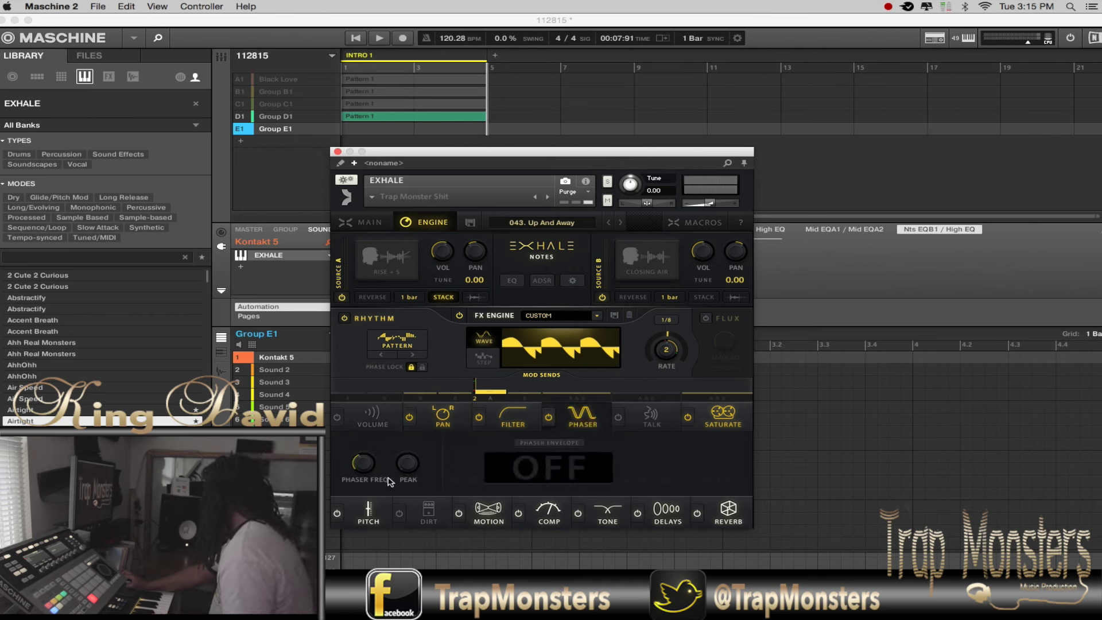
mouse_move(366, 470)
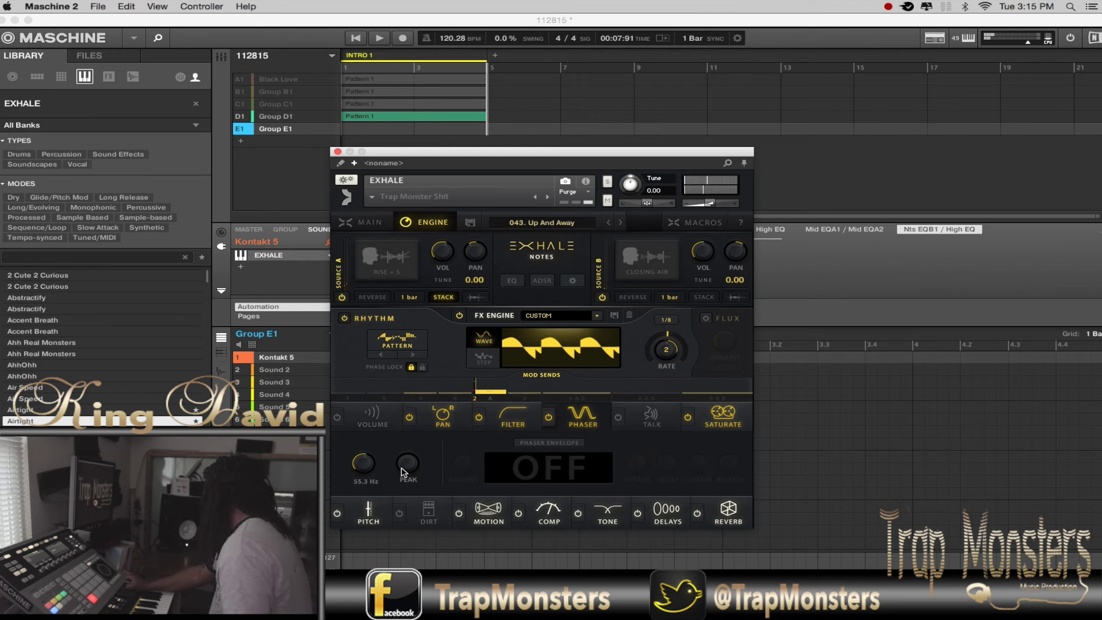
mouse_move(409, 465)
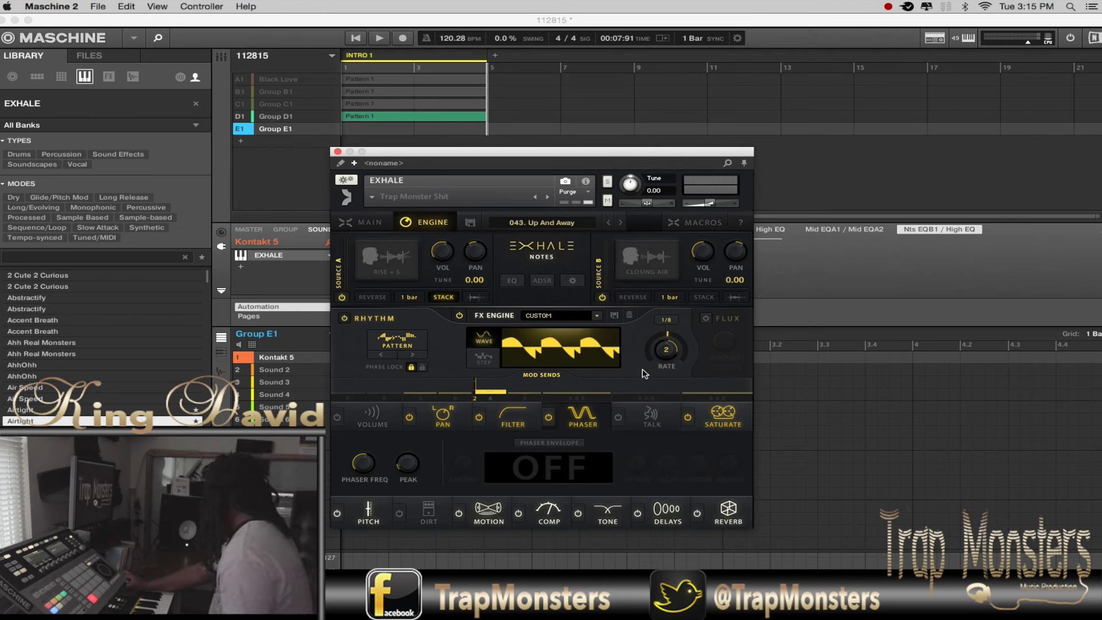
Step: Turn on the Talk modulation with Formant 1, adjusting its talk frequency and setting its sharpness to about 50.9 %
left_click(650, 417)
left_click(617, 419)
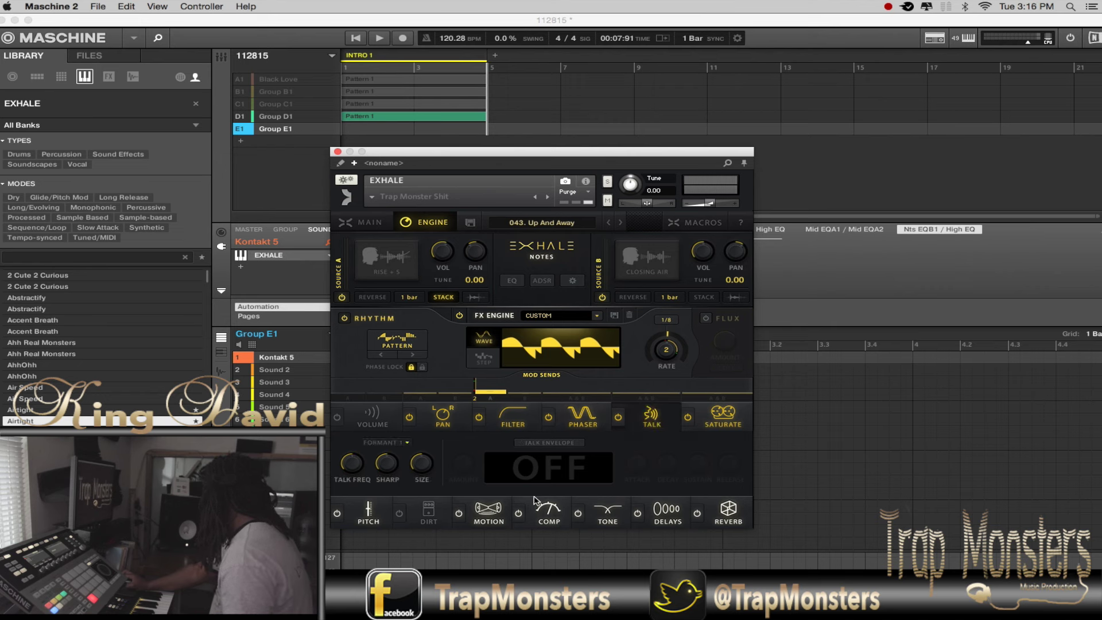
left_click_drag(352, 469, 357, 476)
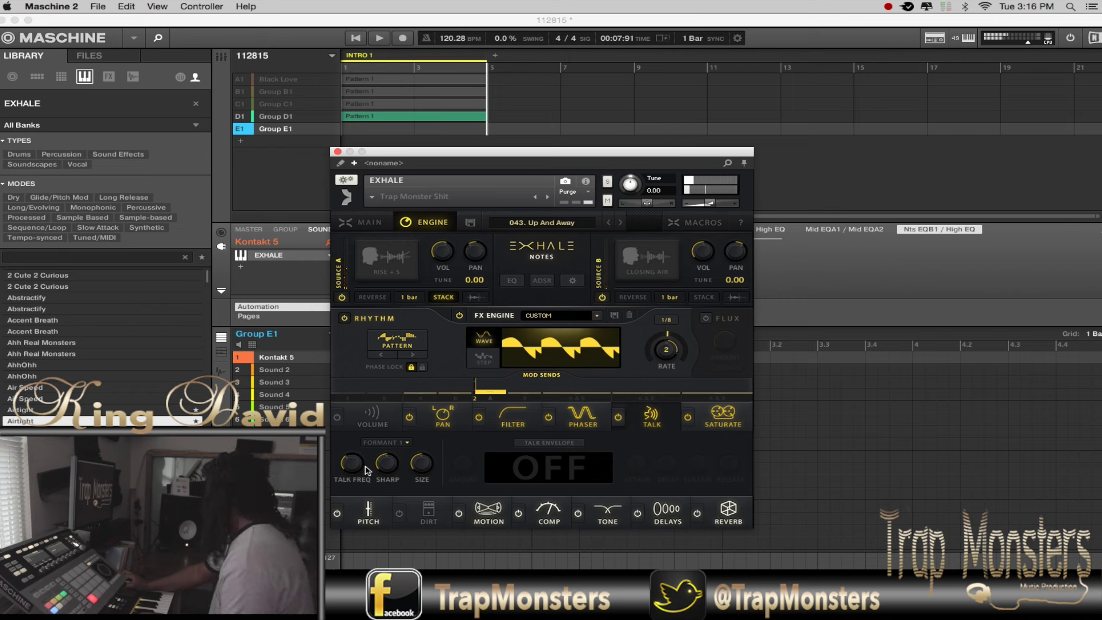
left_click(407, 442)
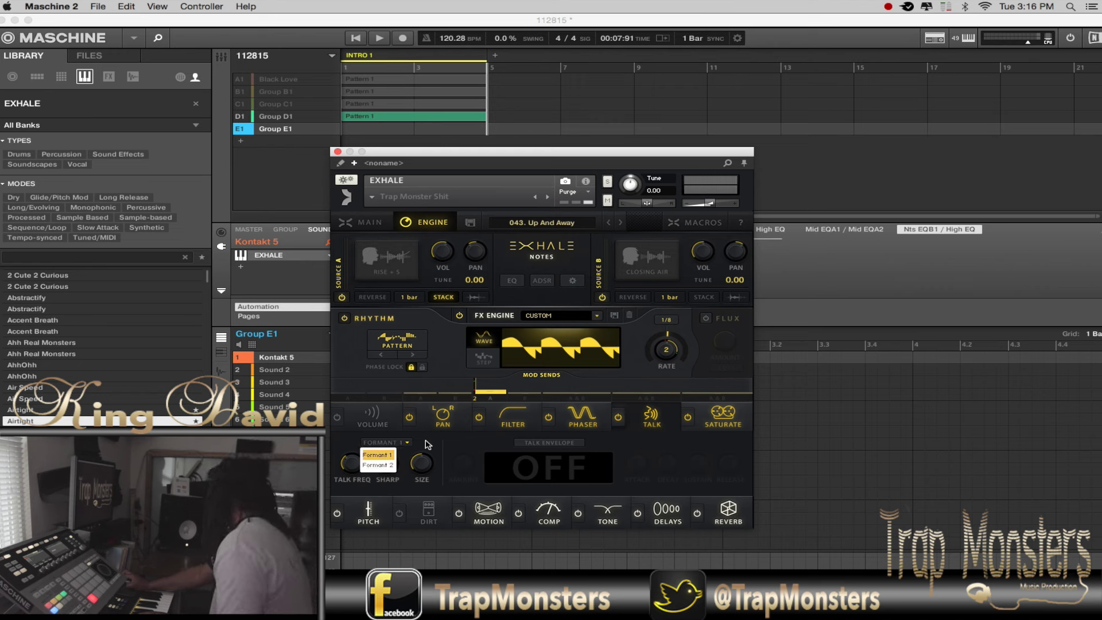
left_click(428, 446)
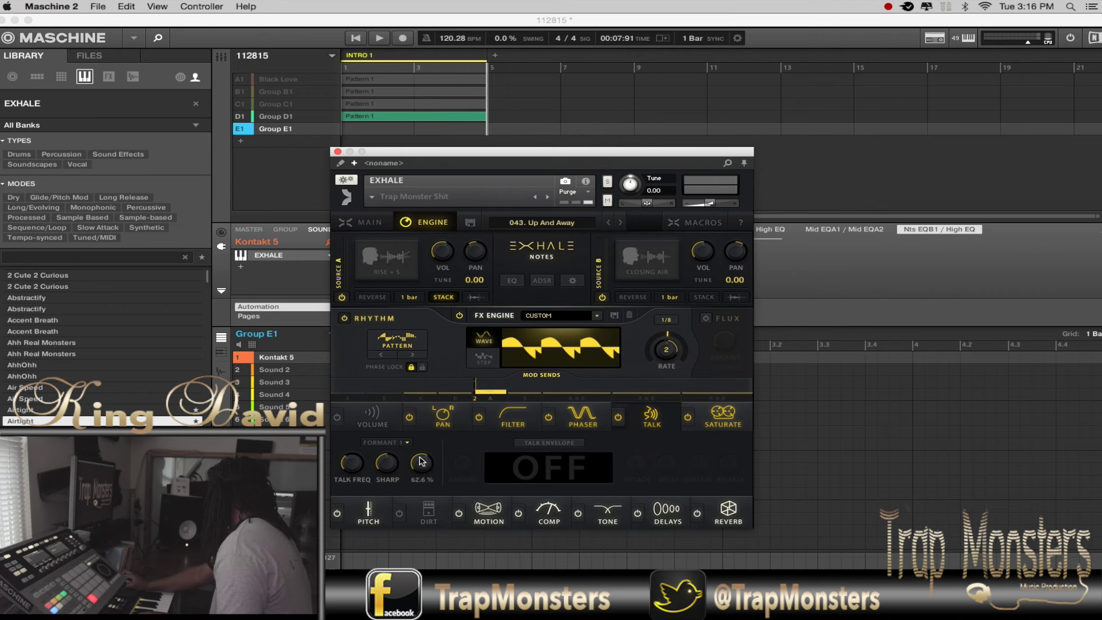
left_click_drag(388, 472, 390, 466)
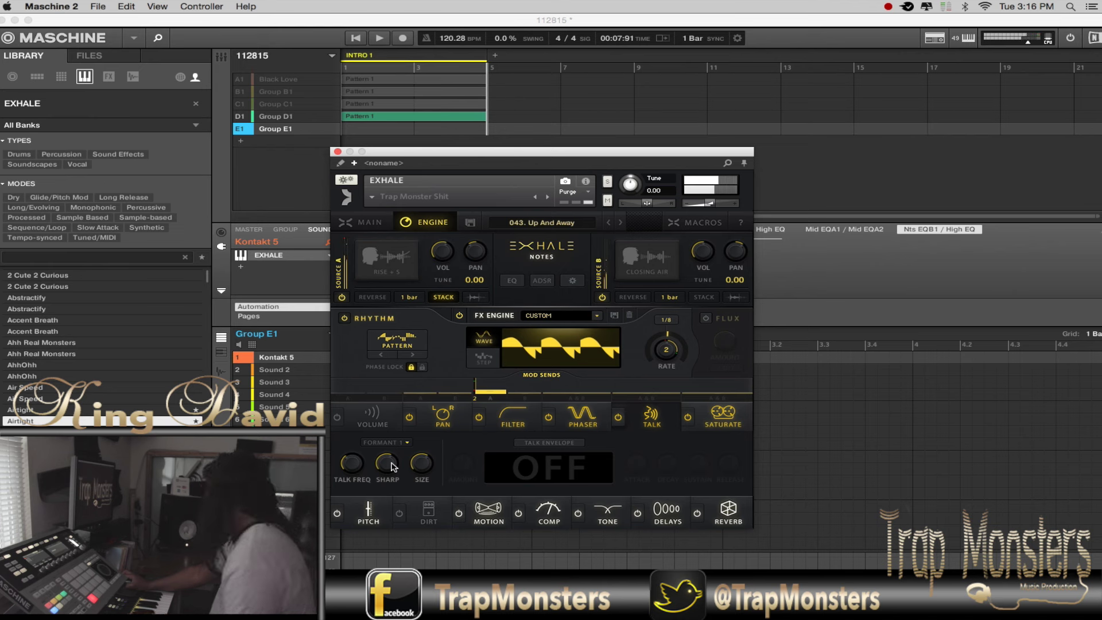
left_click_drag(393, 466, 388, 471)
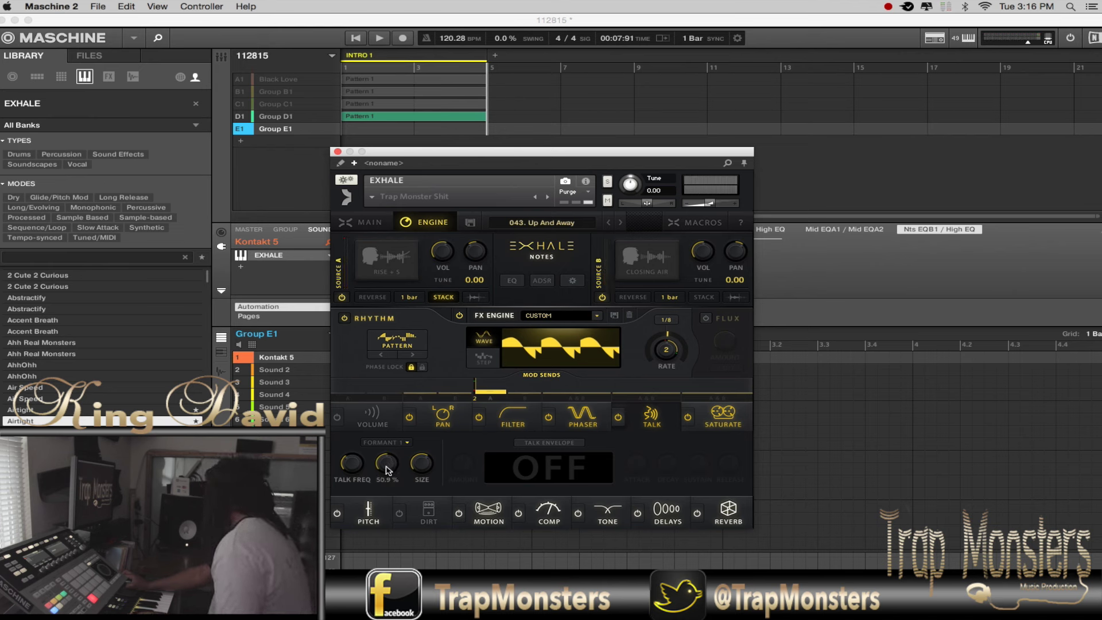